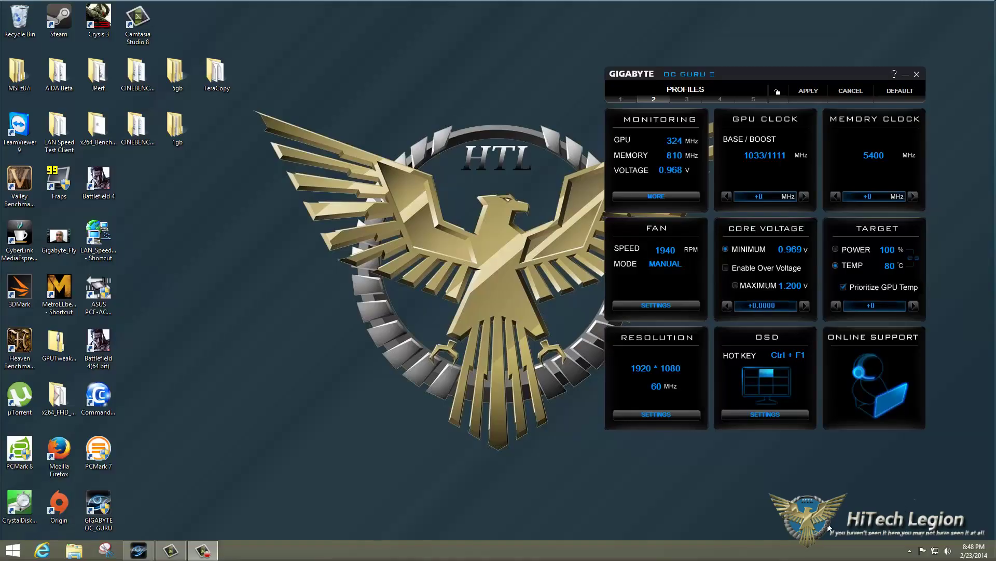
# Step: Briefly show and hide the screen recorder, then lock and unlock the overclock settings
pyautogui.click(202, 552)
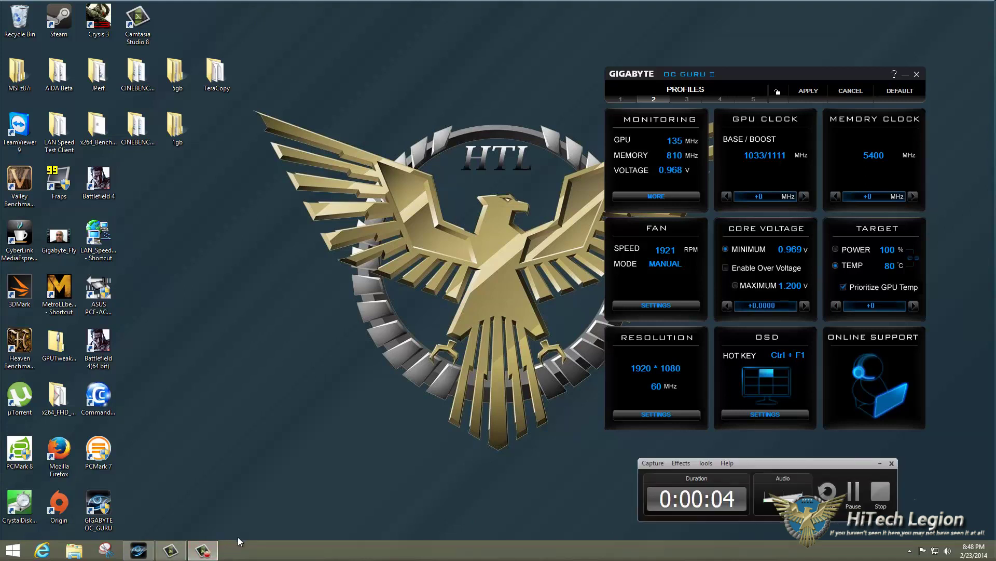
pyautogui.click(204, 551)
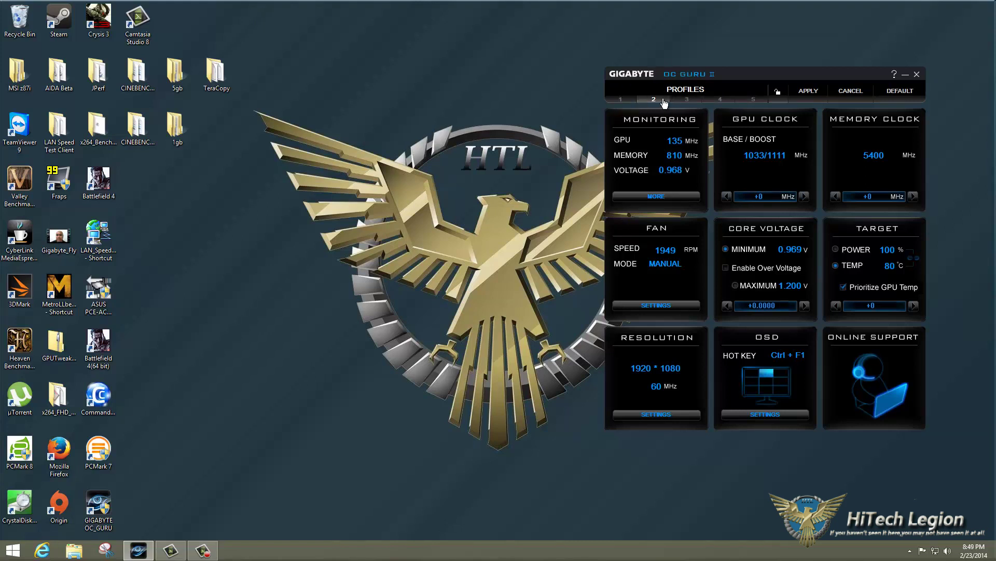
pyautogui.click(776, 99)
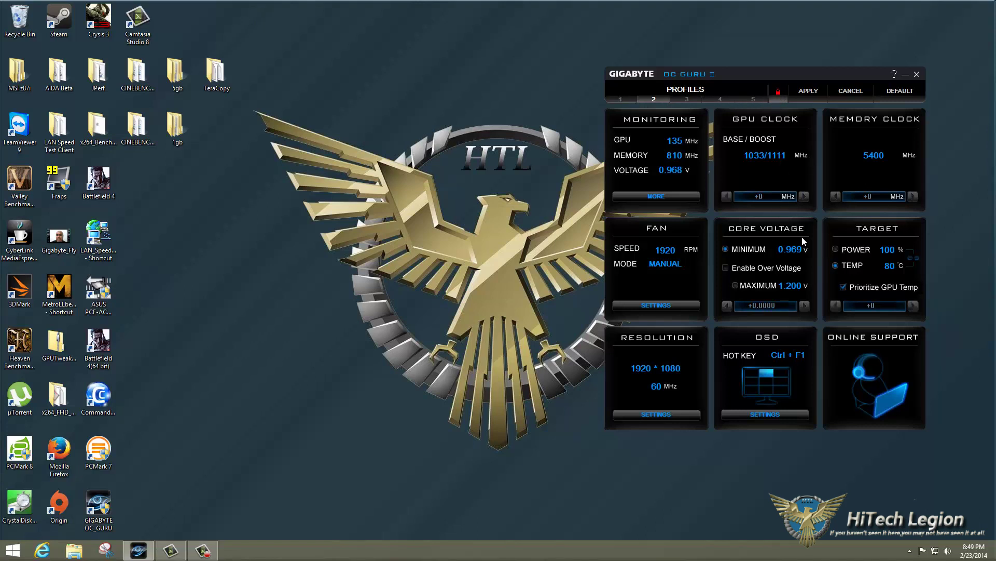
pyautogui.click(783, 98)
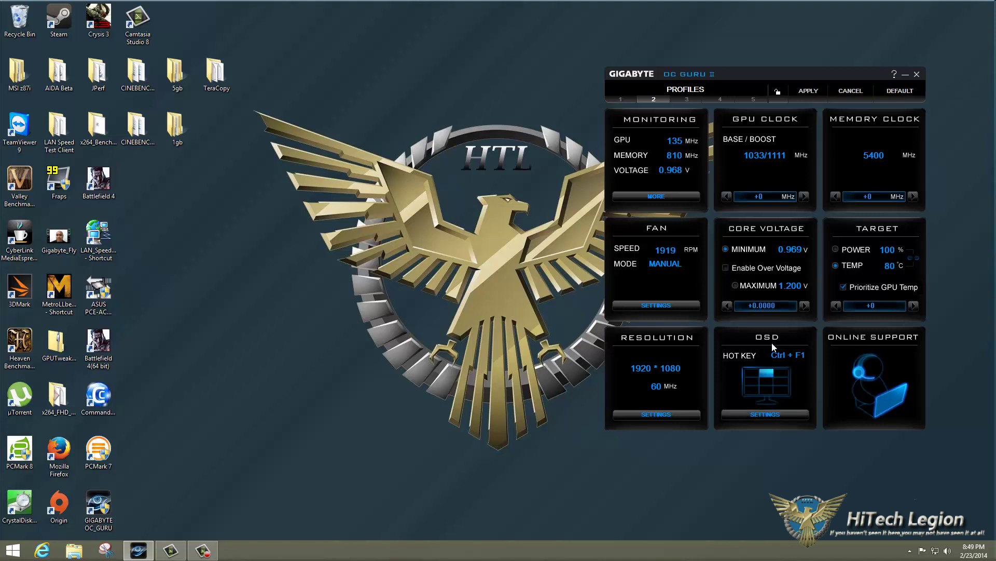
# Step: Look through the on-screen display and display resolution settings, returning to the dashboard each time
pyautogui.click(765, 413)
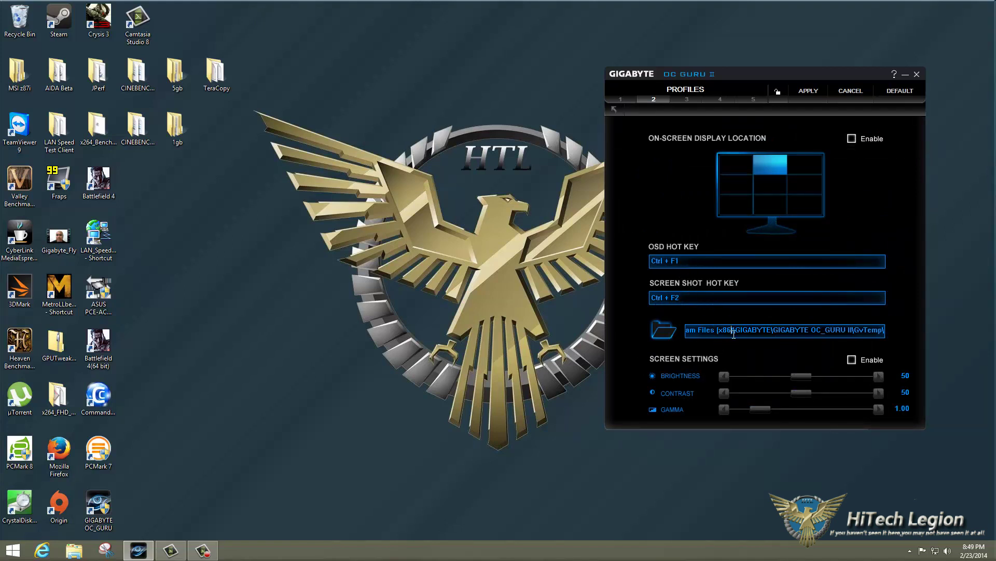
pyautogui.moveTo(732, 330); pyautogui.dragTo(884, 330)
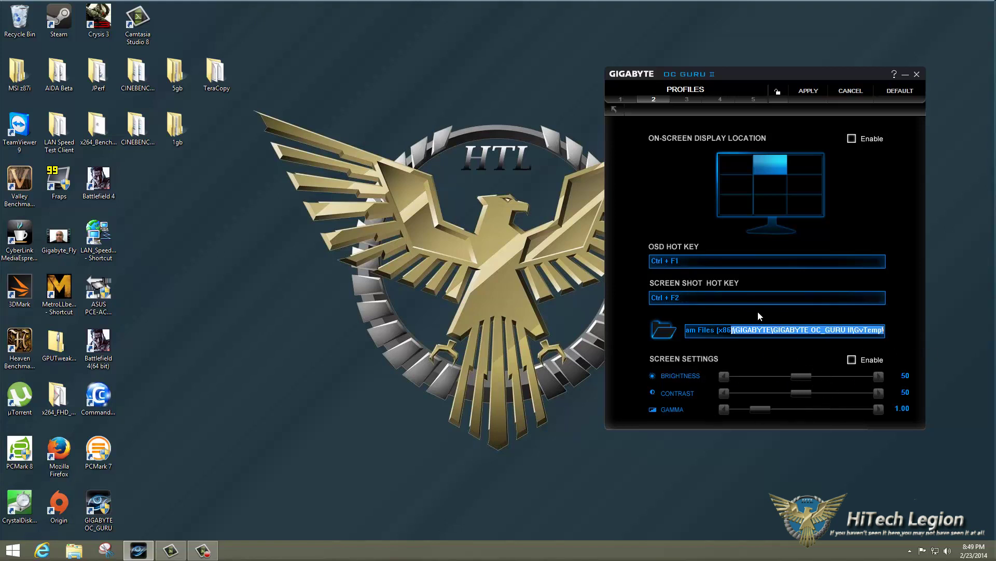
pyautogui.click(614, 110)
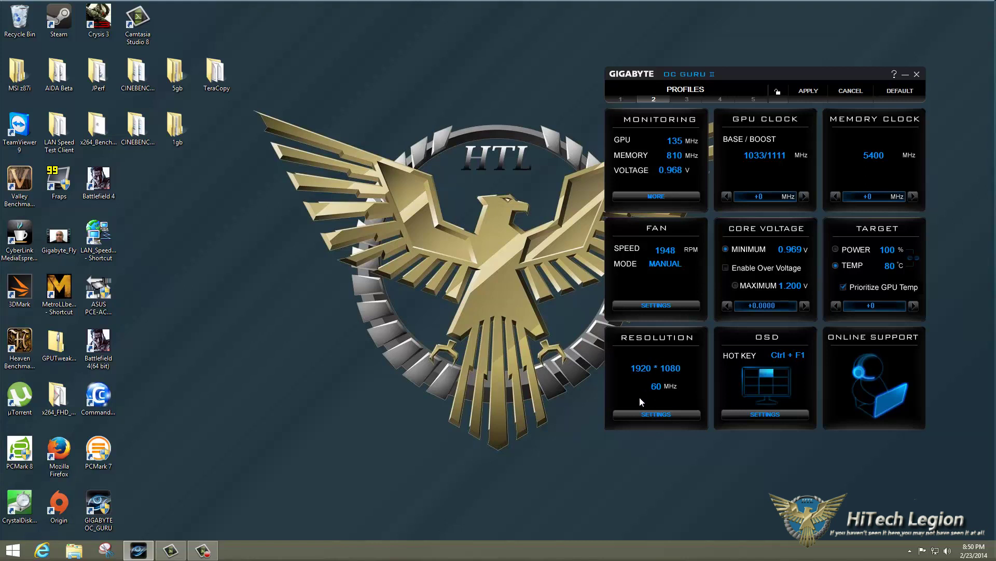
pyautogui.click(651, 414)
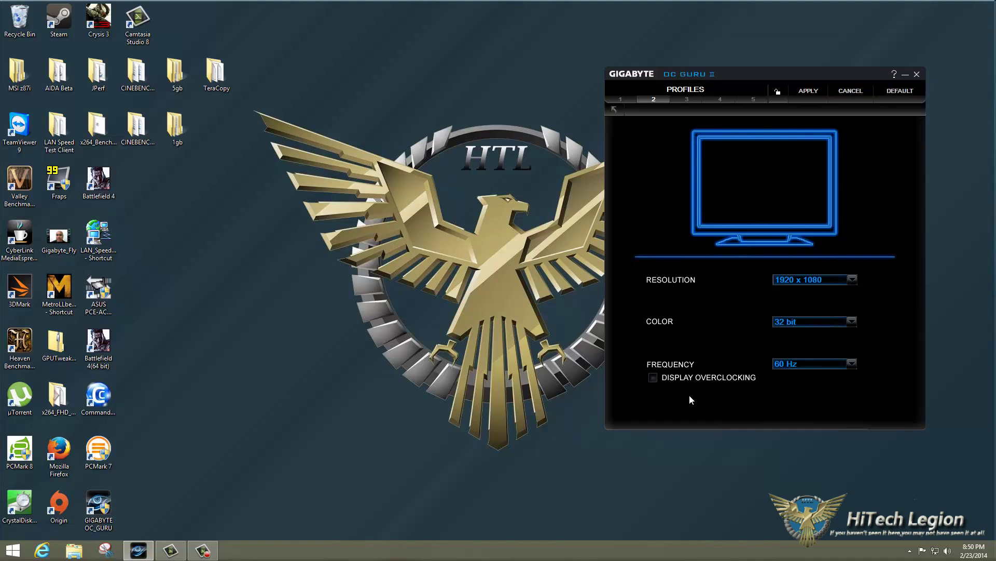
pyautogui.click(621, 113)
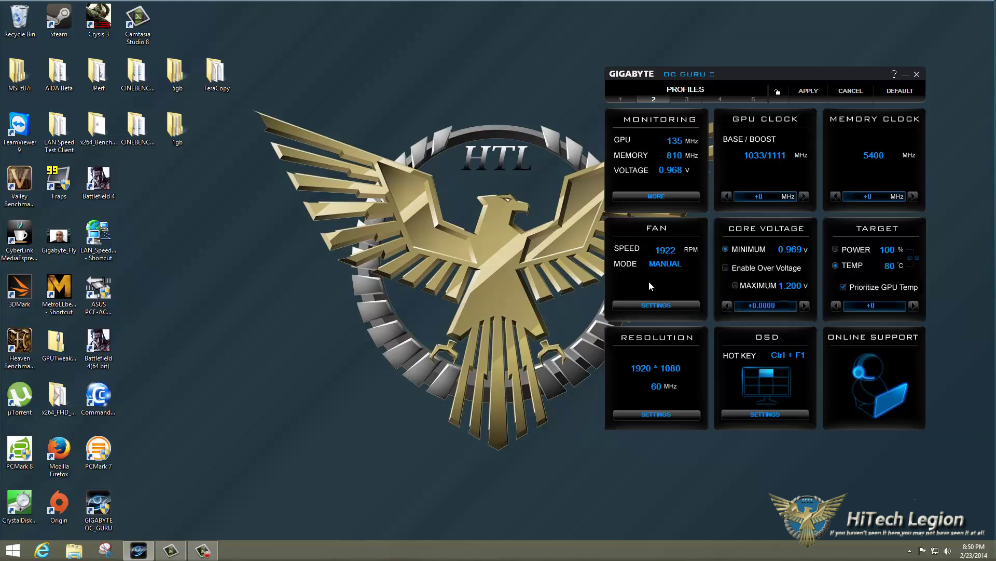
# Step: Check the fan speed curve settings, toggling automatic then back to manual curve
pyautogui.click(649, 305)
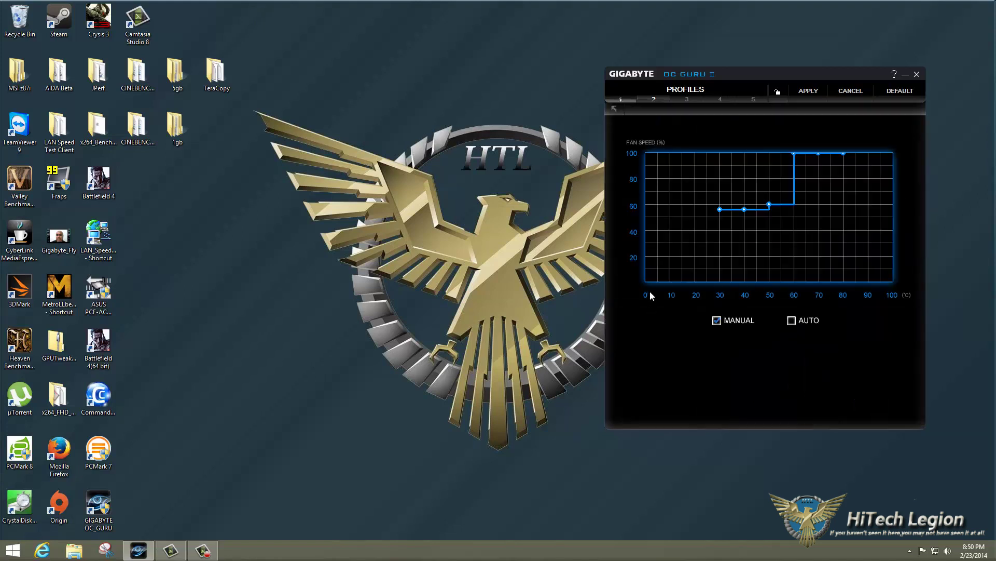
pyautogui.click(792, 321)
pyautogui.click(717, 320)
pyautogui.click(616, 110)
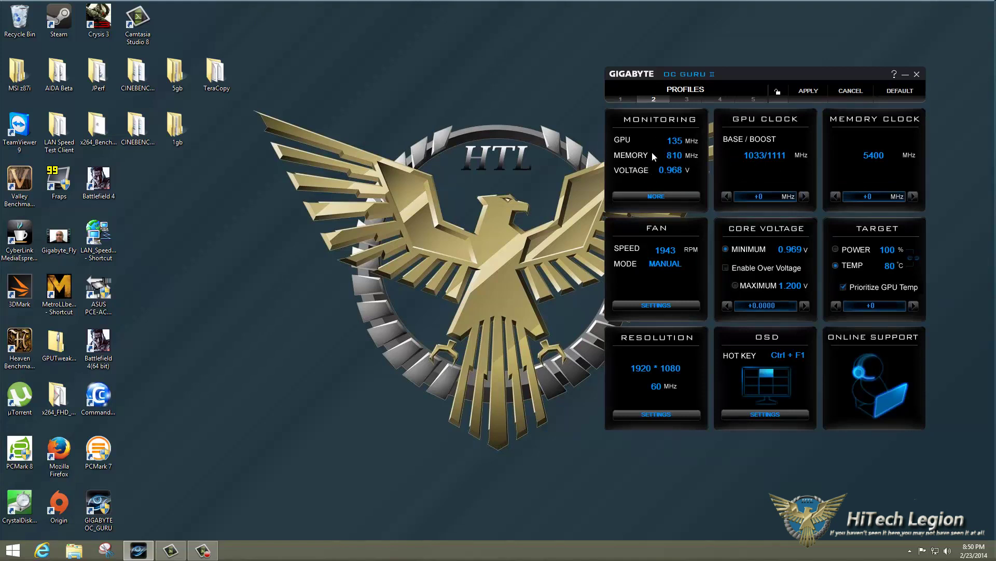
# Step: Open the live monitoring graphs, place them beside the dashboard, and glance at the graph settings
pyautogui.click(644, 197)
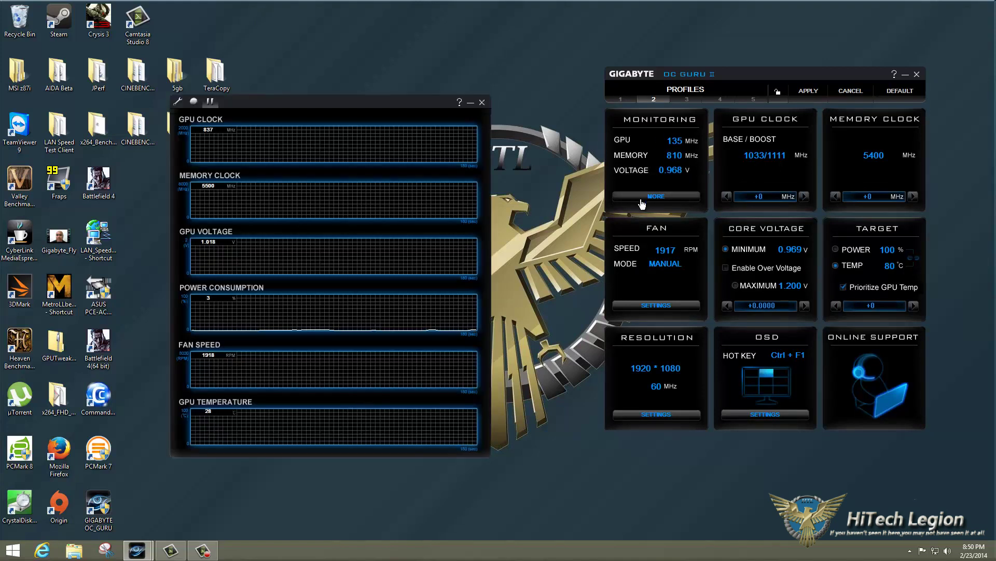
pyautogui.moveTo(379, 108); pyautogui.dragTo(492, 76)
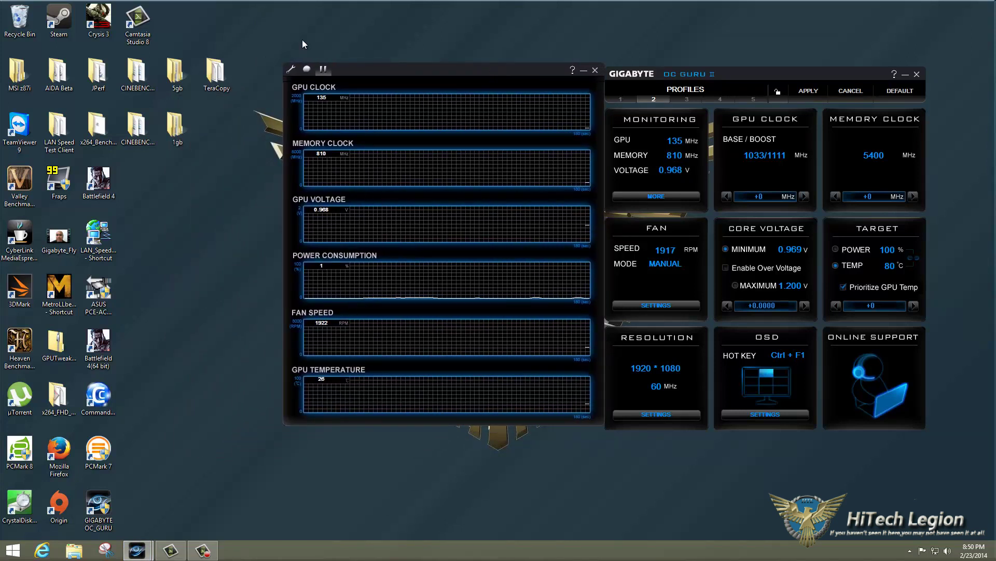
pyautogui.click(290, 71)
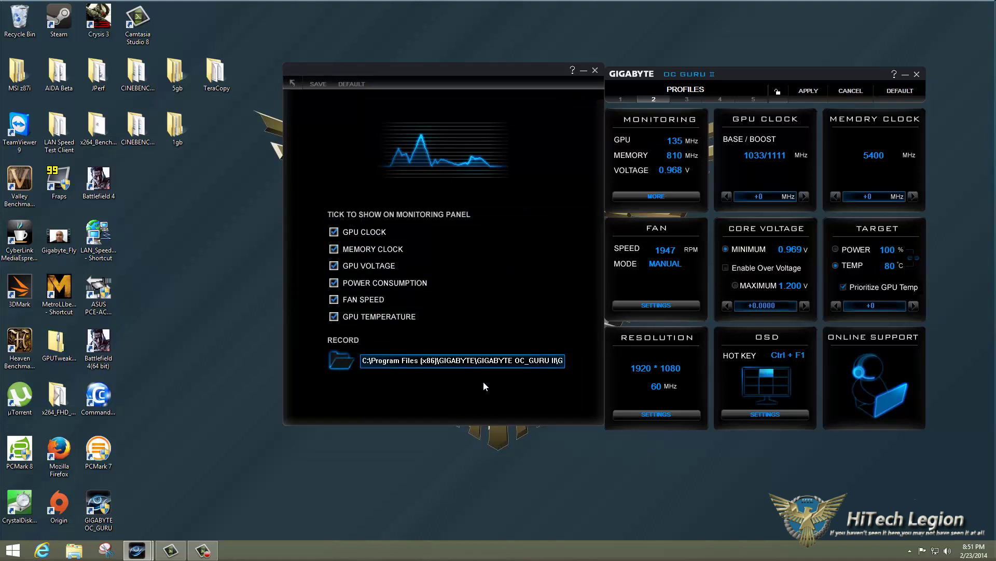
pyautogui.click(292, 84)
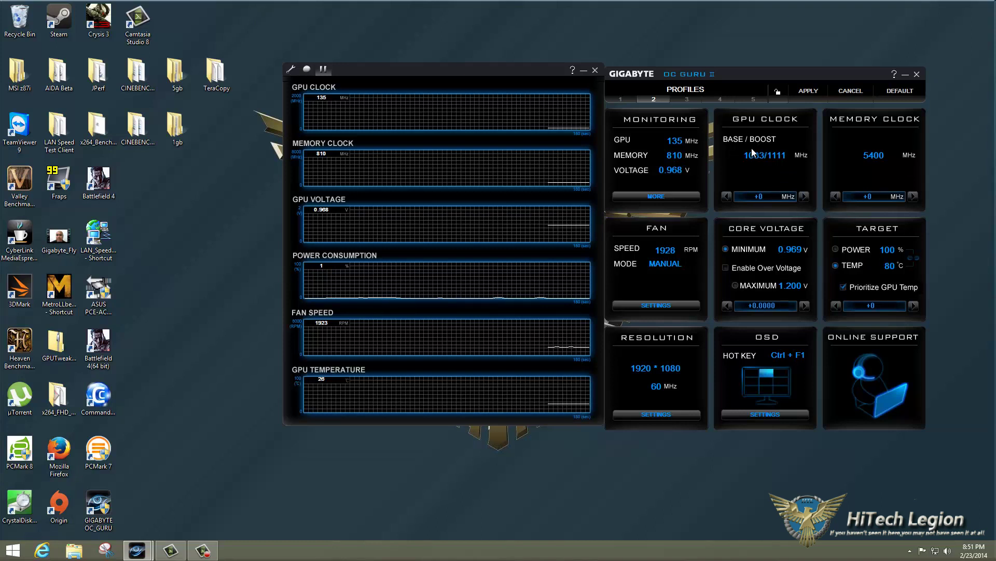
# Step: Set the GPU clock offset to +135 MHz (1168/1246 MHz)
pyautogui.doubleClick(749, 194)
pyautogui.write('135')
pyautogui.click(804, 196)
# Step: Set the memory clock offset to +100 MHz (5500 MHz) and enable over-voltage
pyautogui.doubleClick(878, 198)
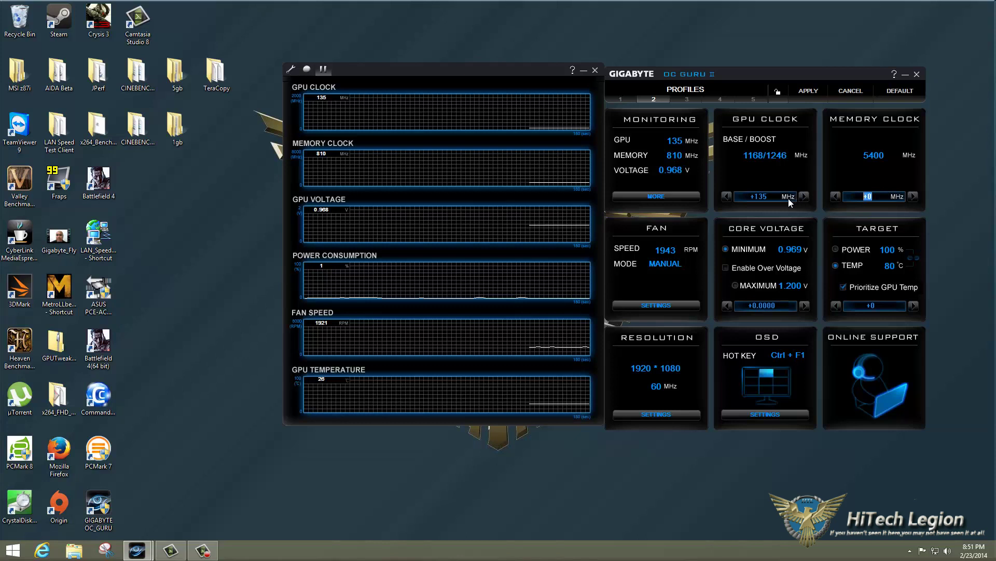
pyautogui.write('100')
pyautogui.click(915, 196)
pyautogui.click(914, 197)
pyautogui.click(841, 196)
pyautogui.click(841, 195)
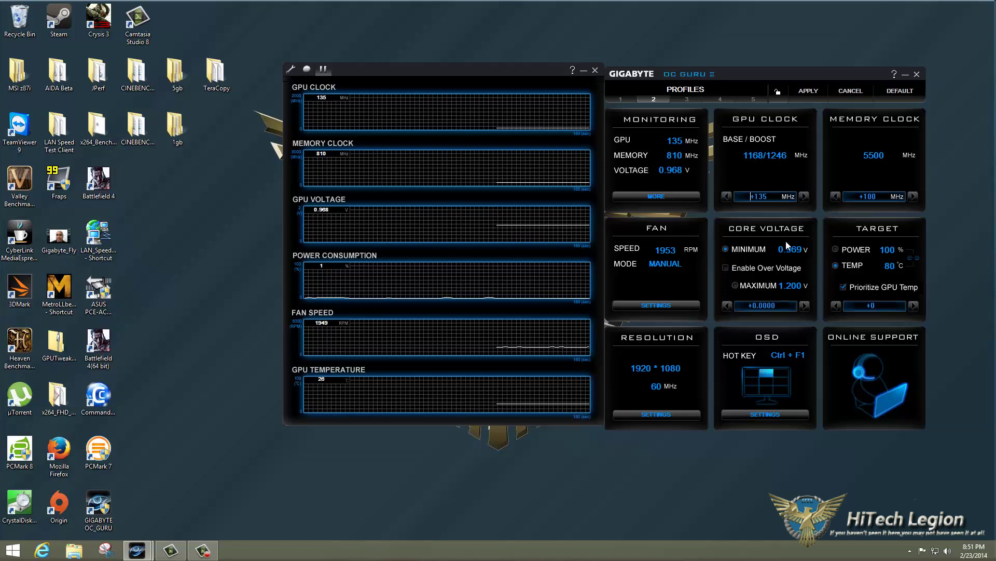
pyautogui.click(727, 266)
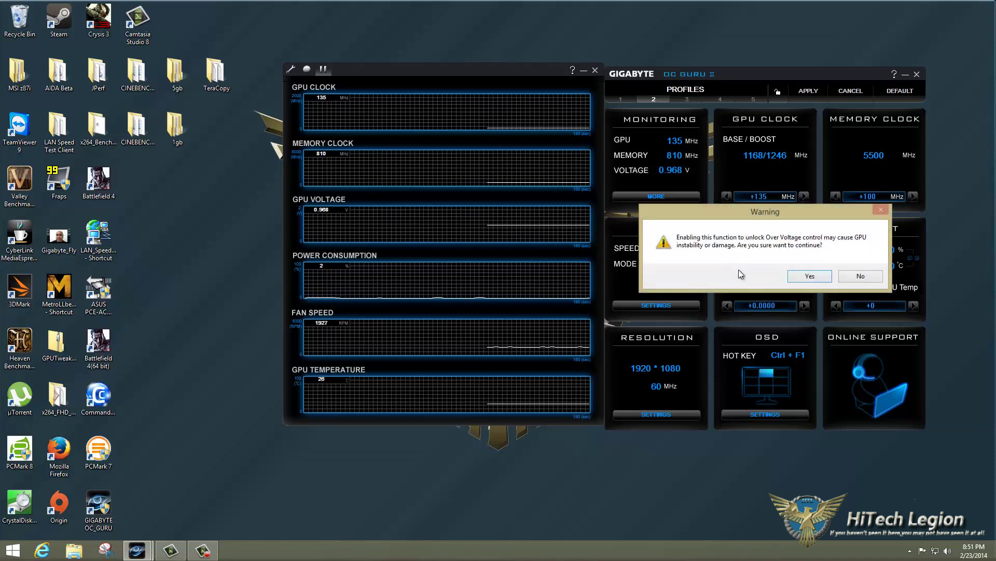
# Step: Confirm the over-voltage warning and set the core voltage offset to +0.0500 V
pyautogui.moveTo(803, 203); pyautogui.dragTo(764, 111)
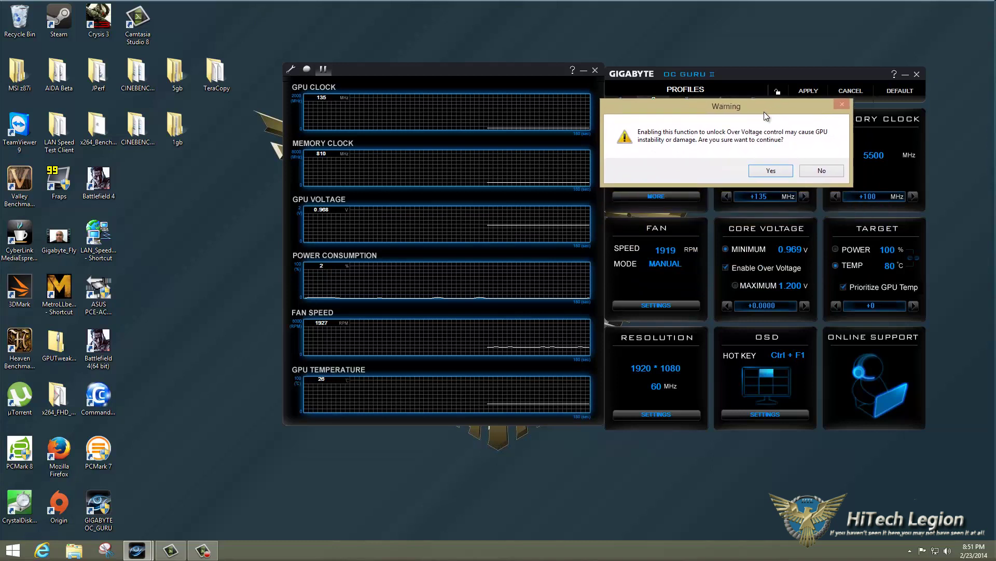
pyautogui.click(771, 171)
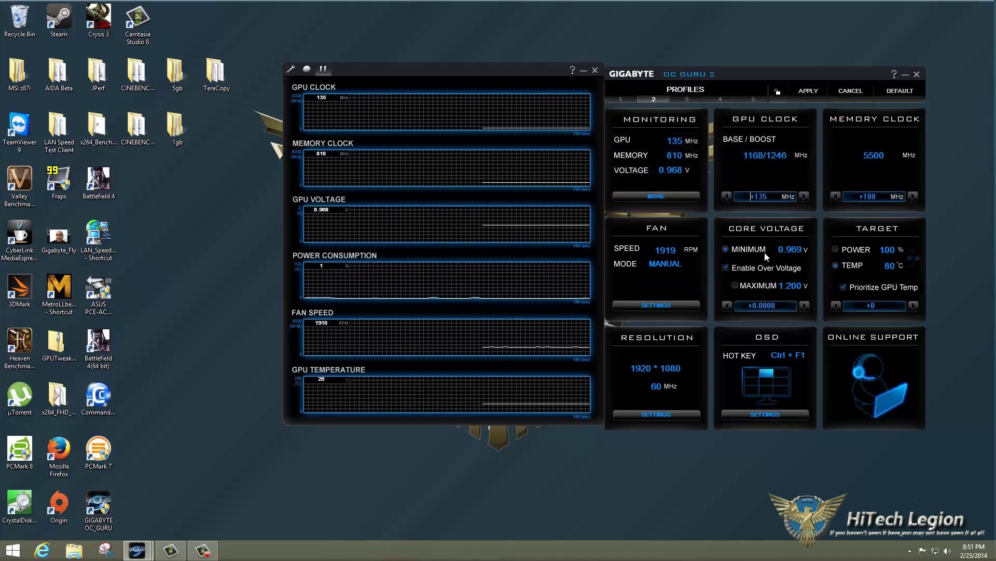
pyautogui.click(804, 305)
pyautogui.click(804, 306)
pyautogui.click(804, 306)
pyautogui.click(804, 306)
pyautogui.click(727, 305)
# Step: Keep the target on temperature, adjust its value, apply the overclock, and launch Heaven Benchmark
pyautogui.click(836, 250)
pyautogui.click(835, 267)
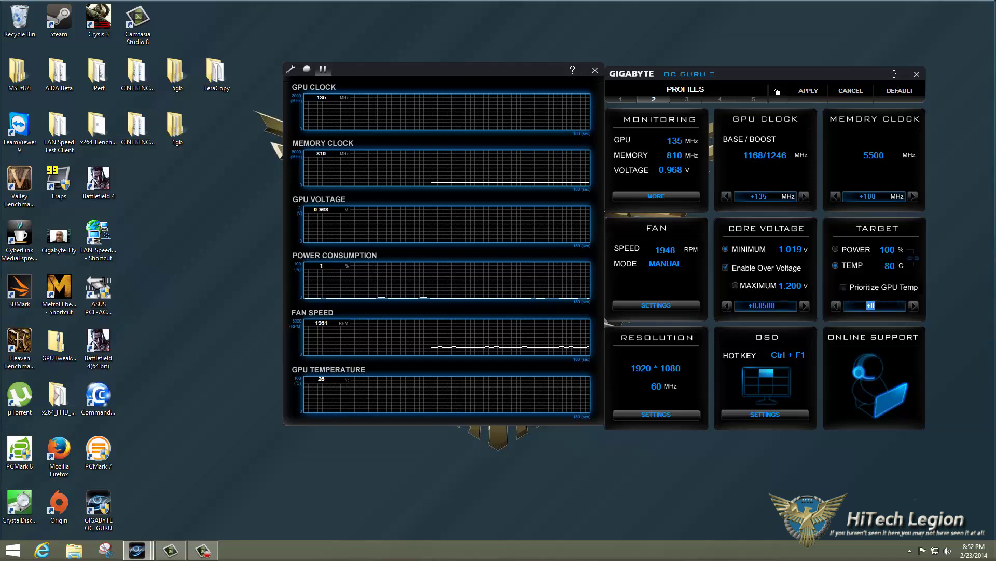
pyautogui.click(911, 308)
pyautogui.click(912, 308)
pyautogui.click(912, 308)
pyautogui.click(911, 308)
pyautogui.click(837, 307)
pyautogui.click(837, 307)
pyautogui.click(836, 307)
pyautogui.click(812, 97)
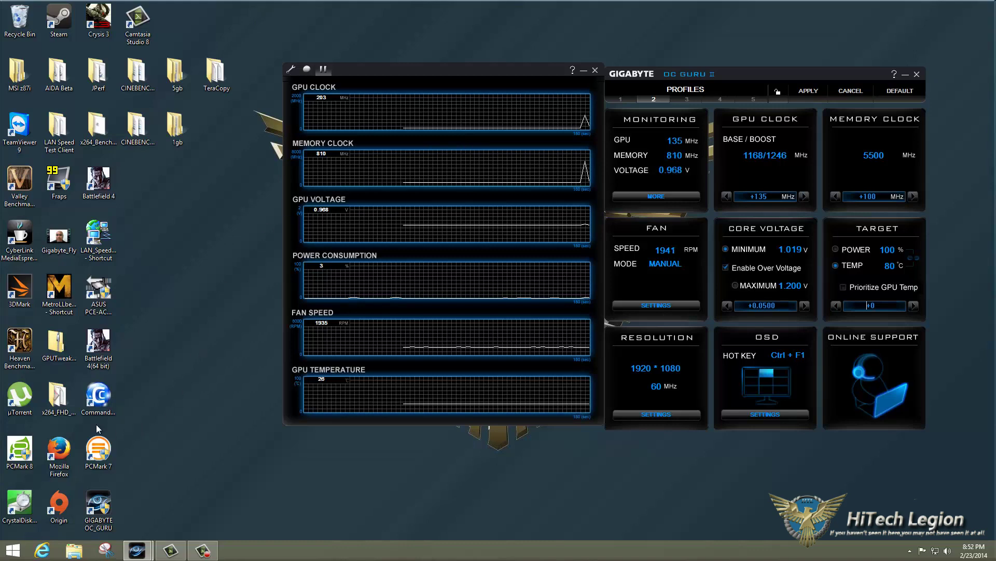
pyautogui.doubleClick(32, 342)
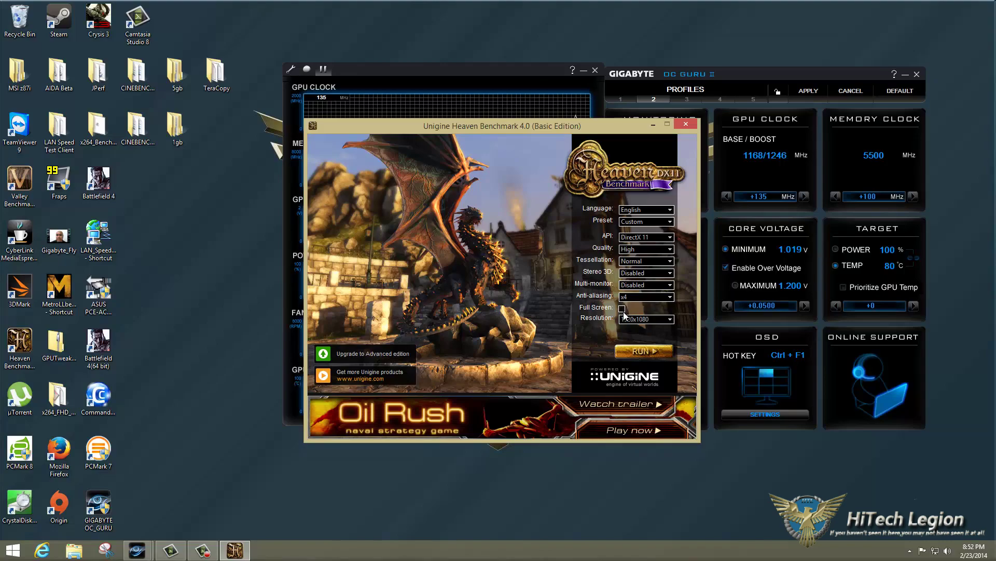
# Step: Run the Heaven demo windowed beside the monitoring graphs and start the timed benchmark
pyautogui.click(643, 351)
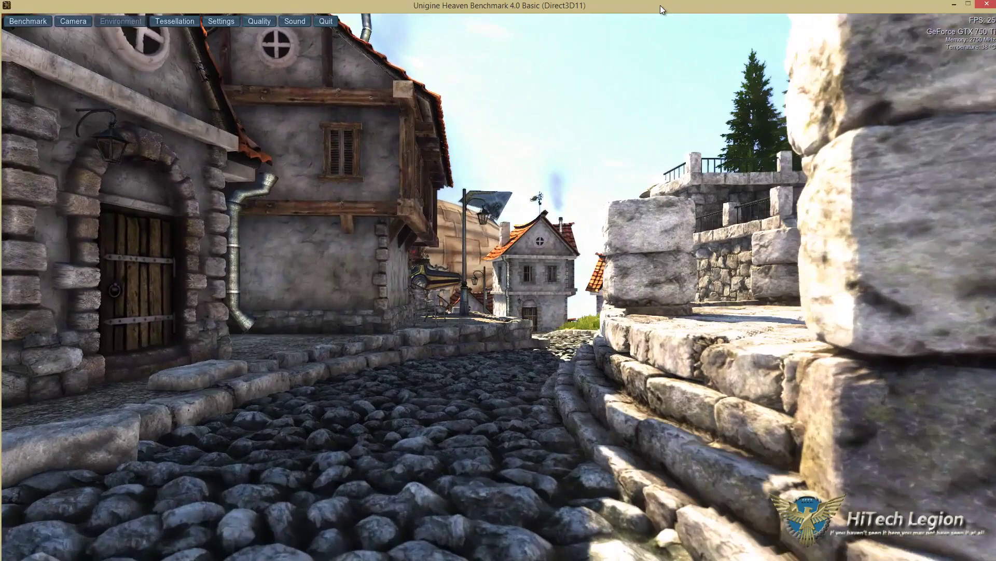
pyautogui.moveTo(660, 5); pyautogui.dragTo(773, 232)
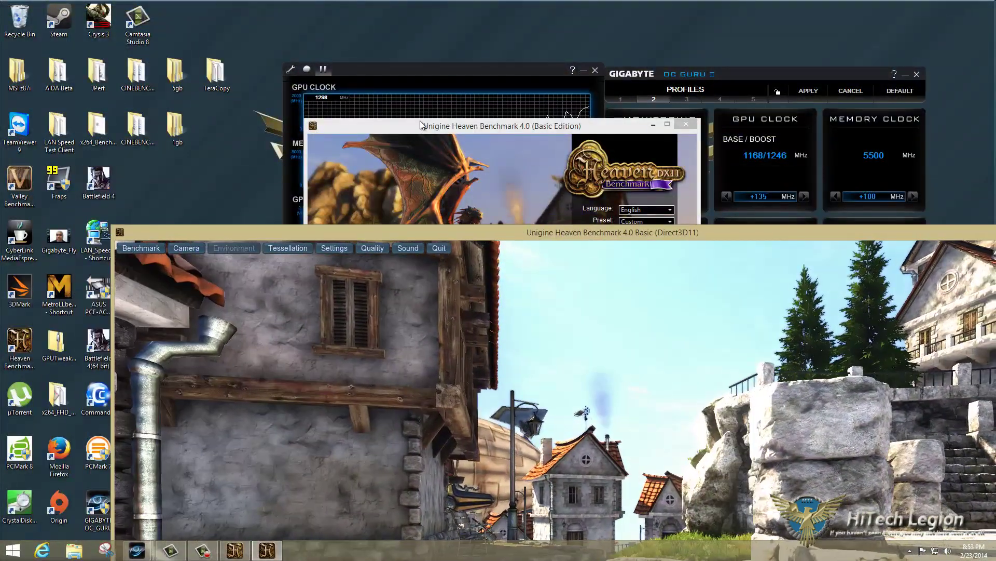
pyautogui.moveTo(421, 125); pyautogui.dragTo(439, 136)
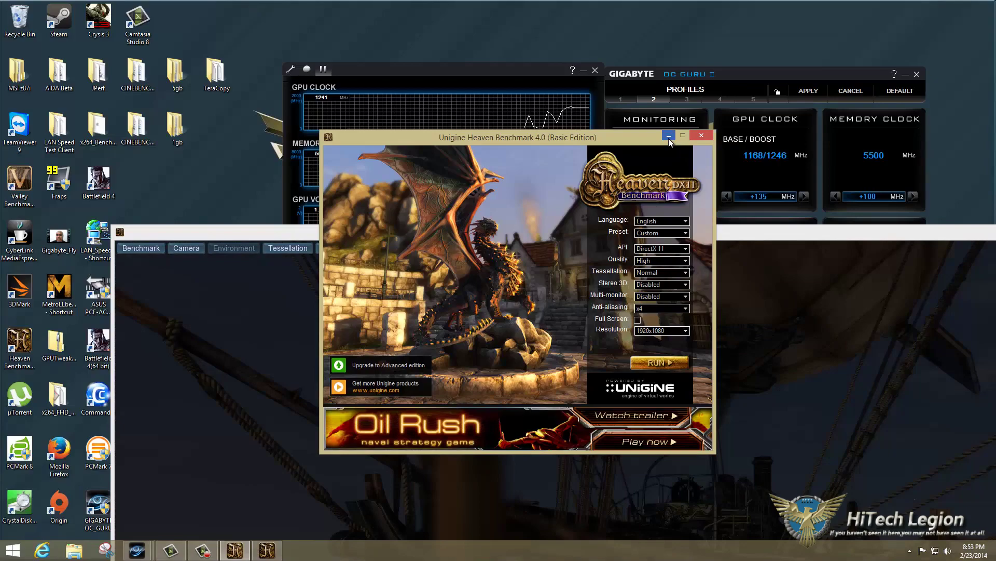
pyautogui.click(668, 136)
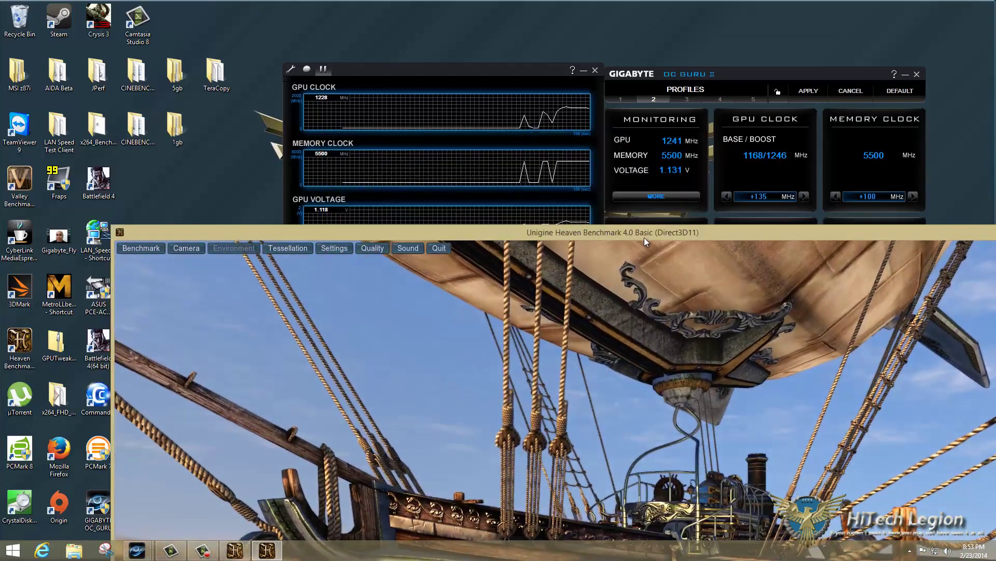
pyautogui.moveTo(644, 238); pyautogui.dragTo(951, 41)
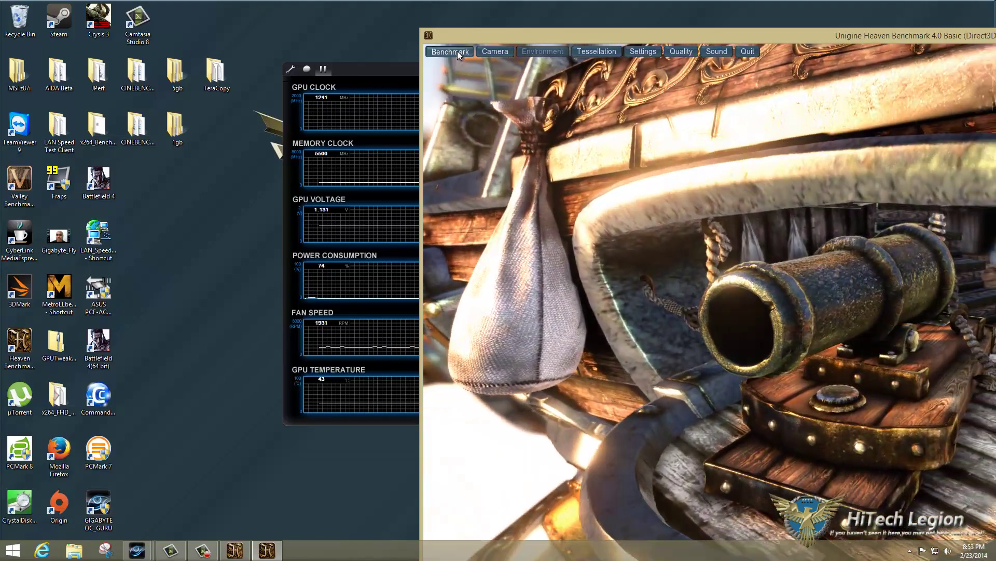
pyautogui.click(457, 51)
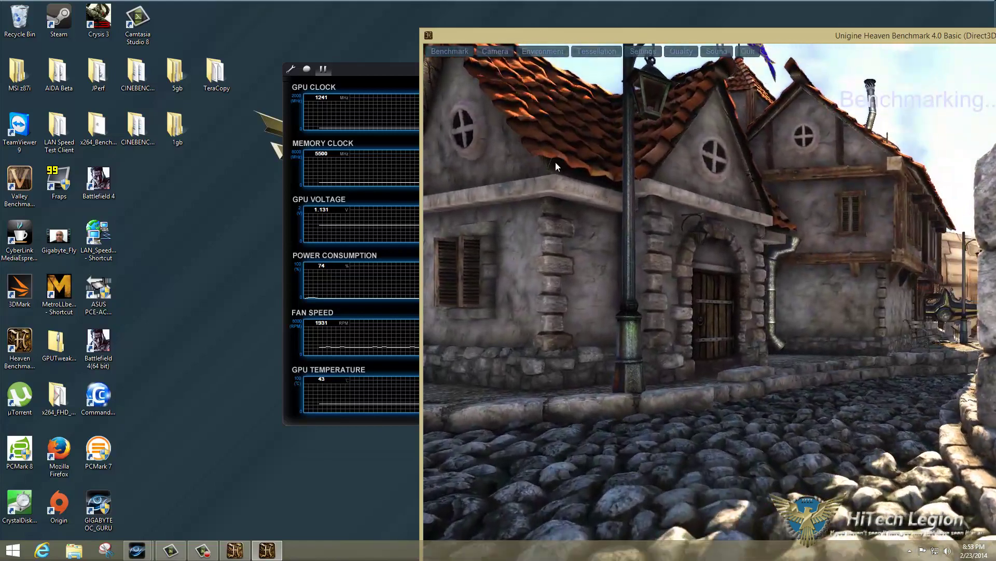